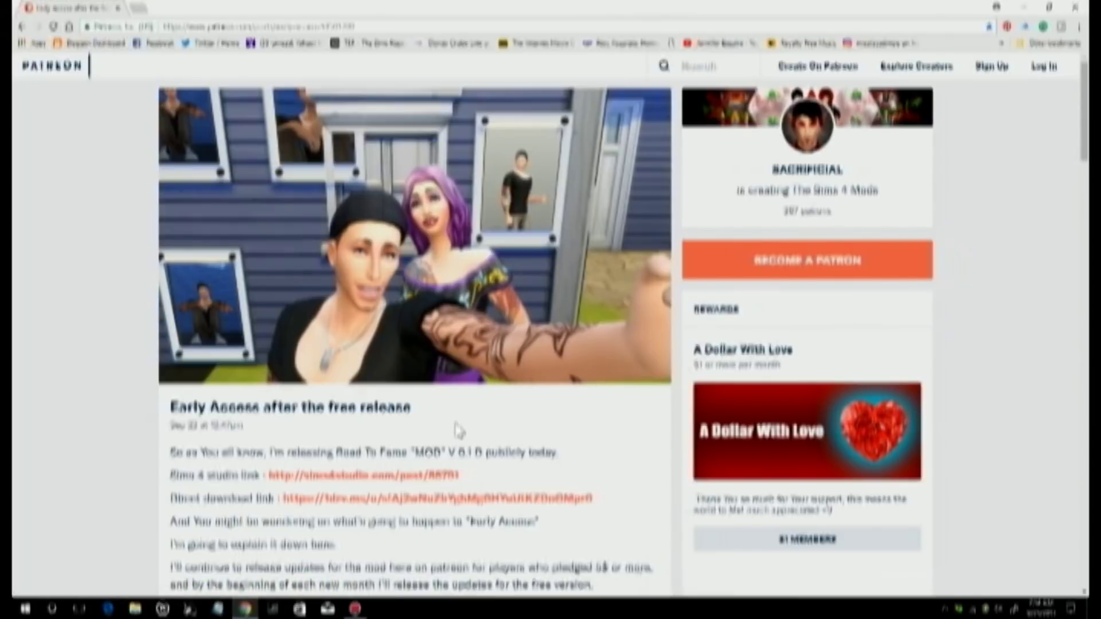
- Scroll through the Patreon post to locate the Road To Fame download links
scroll(459, 430, "down", 3)
scroll(459, 427, "up", 3)
scroll(459, 427, "down", 8)
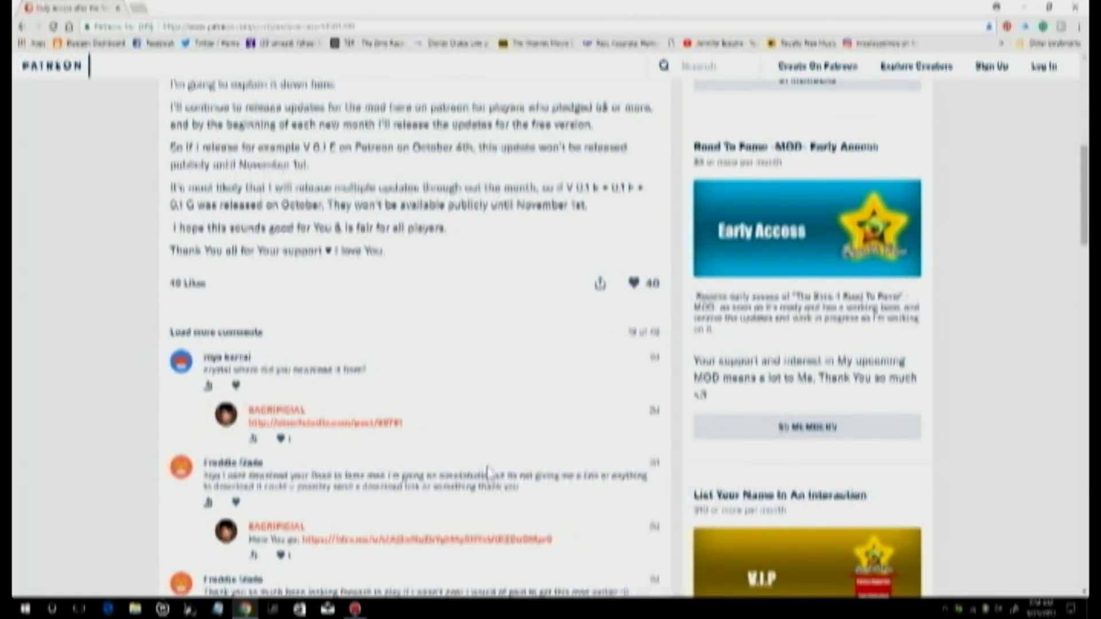
scroll(489, 472, "up", 5)
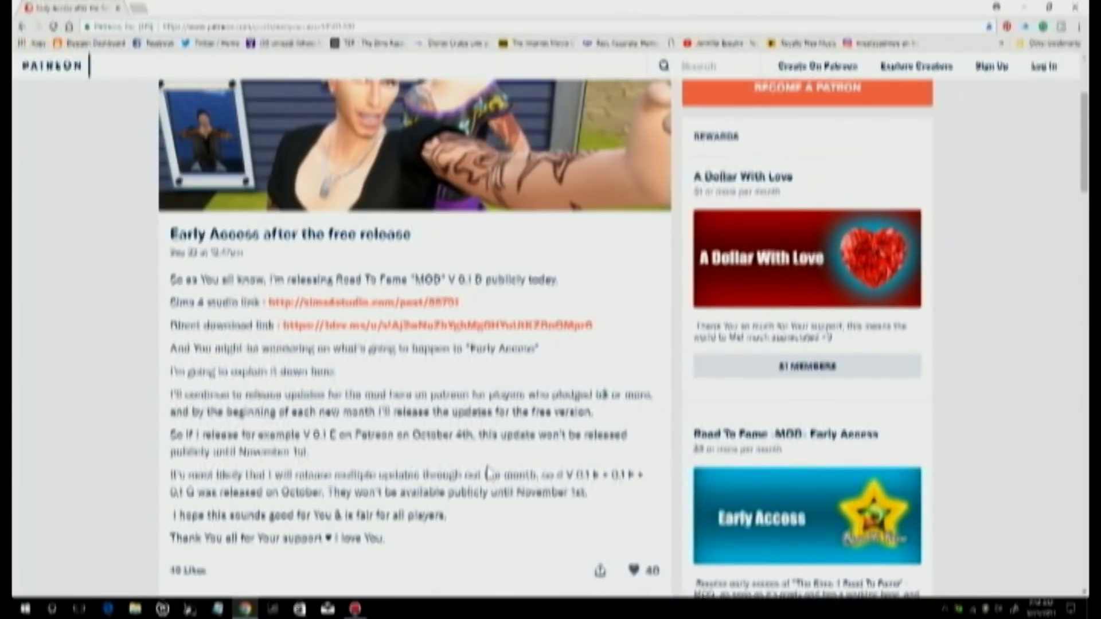
scroll(489, 473, "up", 3)
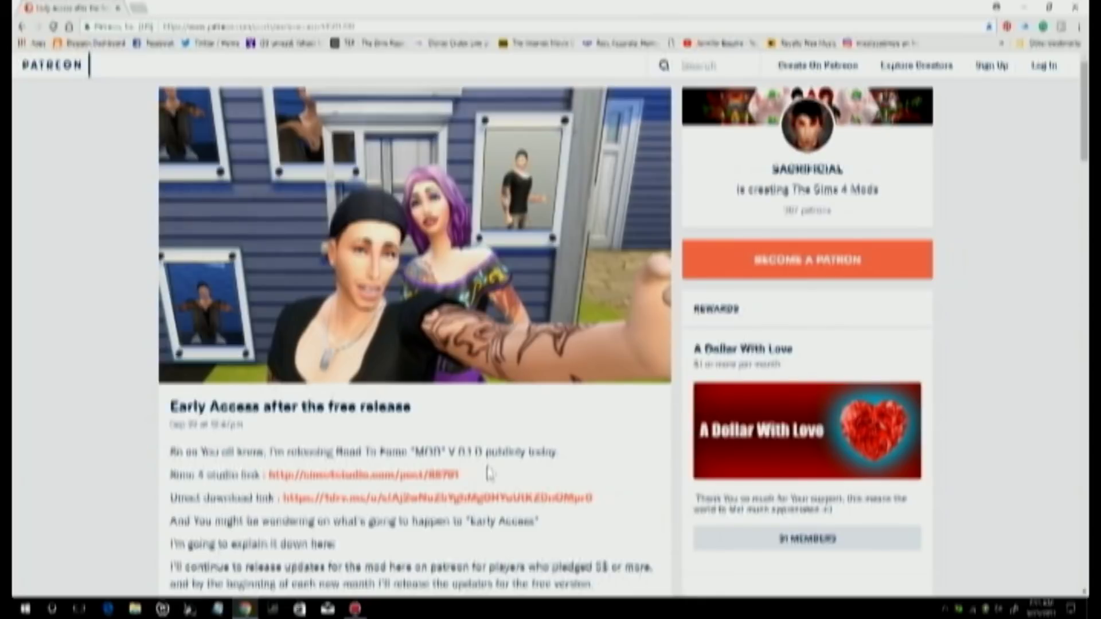
scroll(489, 473, "down", 3)
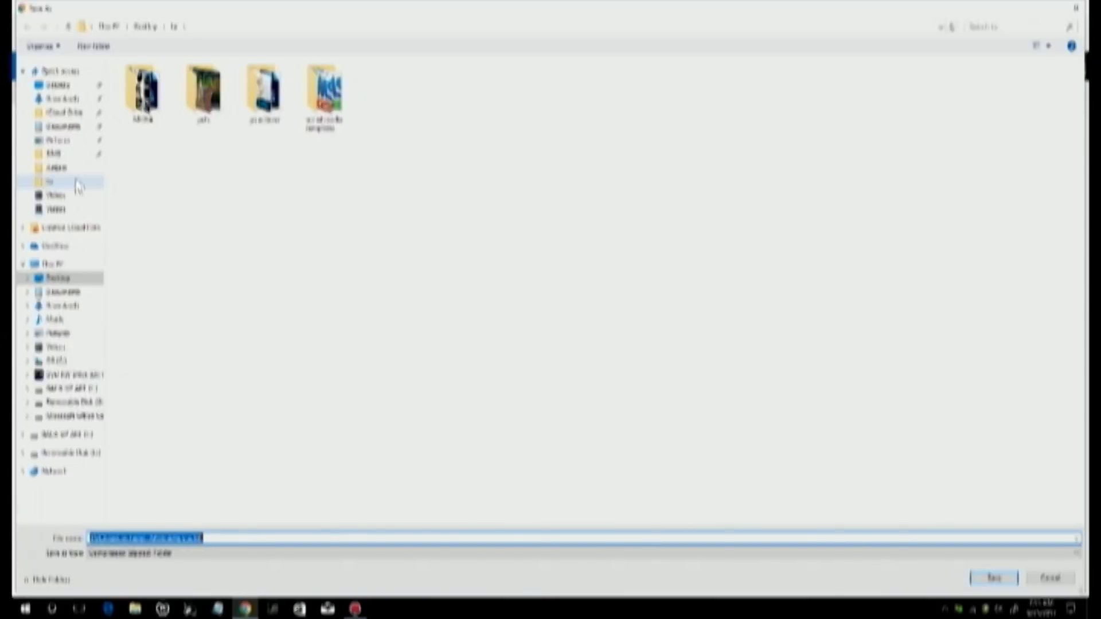
- Save the Road To Fame zip into the chosen folder from the navigation pane
left_click(79, 183)
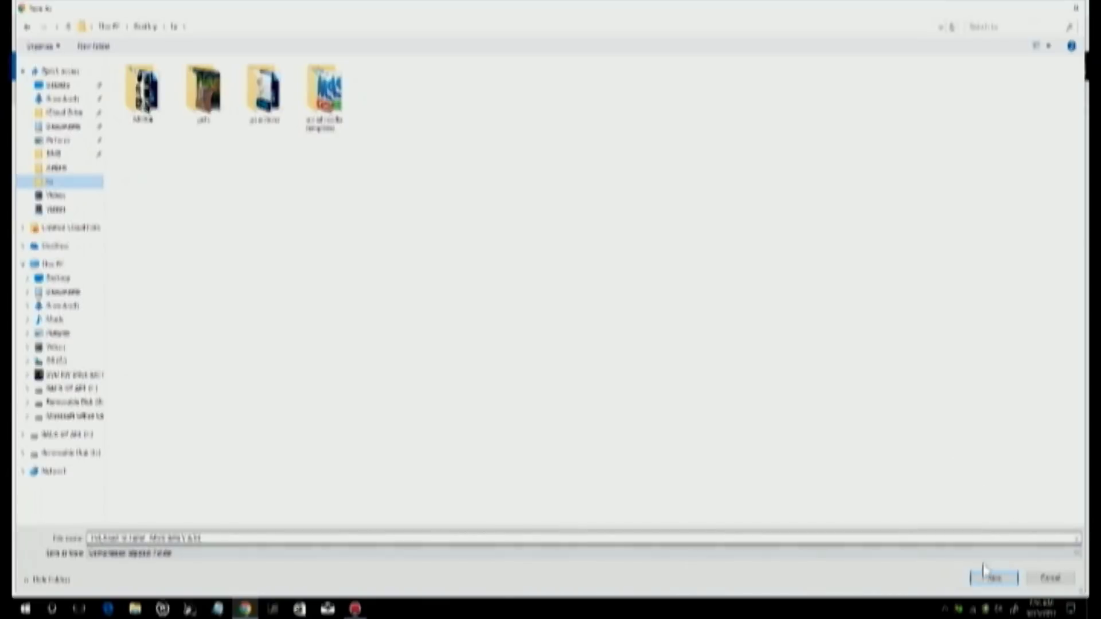
left_click(993, 579)
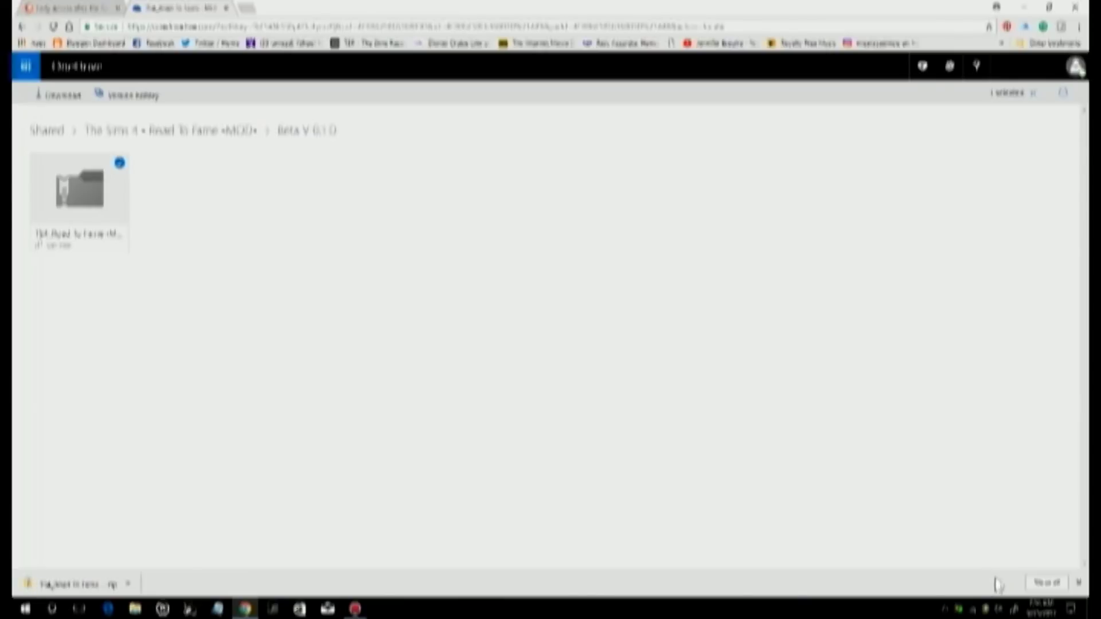
- Close the Chrome window so the Windows desktop is showing
left_click(1075, 7)
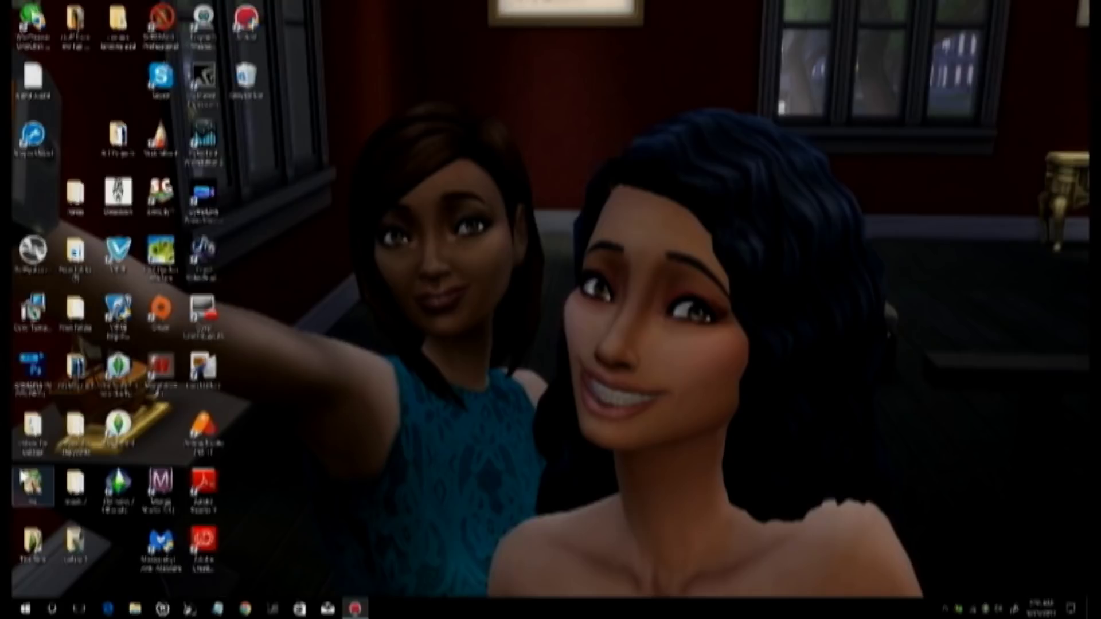
- Open the desktop folder holding the downloaded Road To Fame zip
double_click(48, 485)
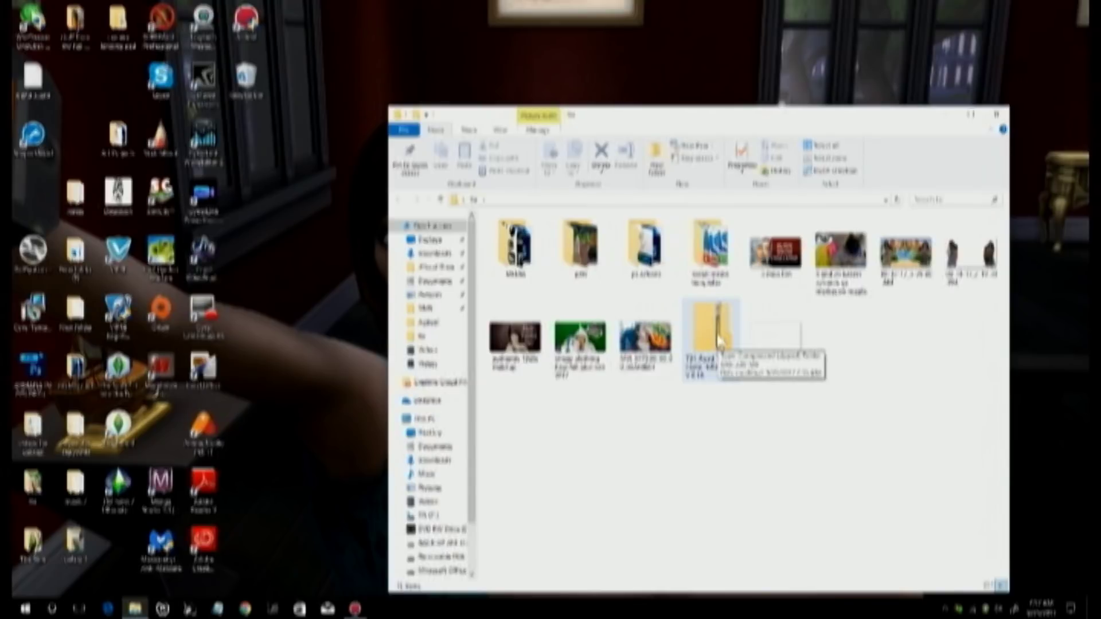
- Open the Road To Fame zip to show its mod folder and How to Install notes
right_click(718, 340)
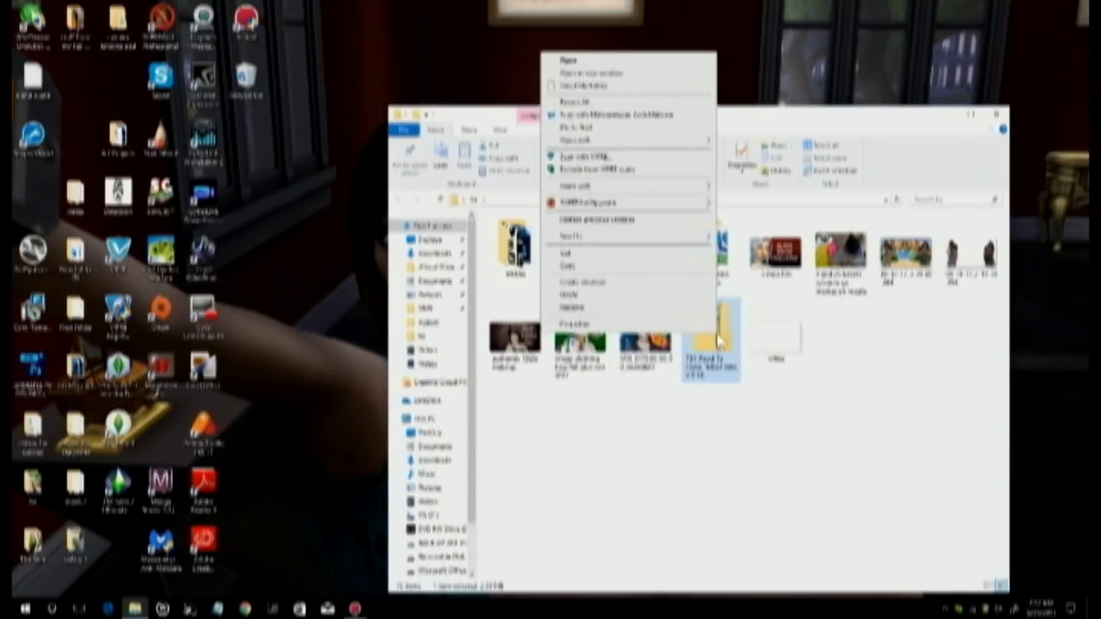
left_click(629, 62)
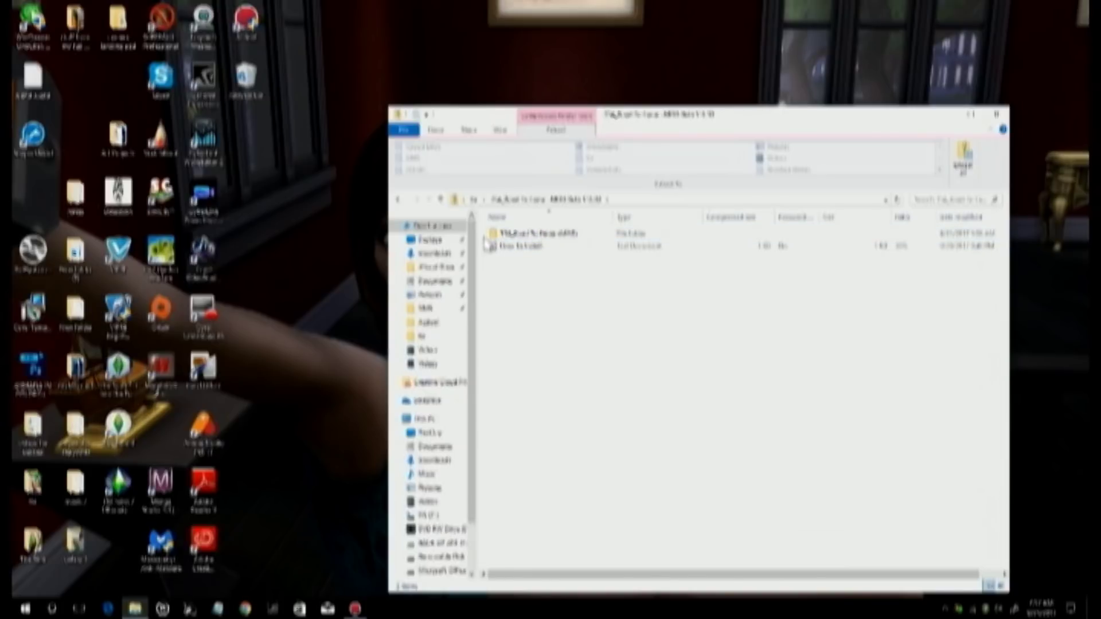
- Cut the mod folder out of the Road To Fame zip
left_click(578, 236)
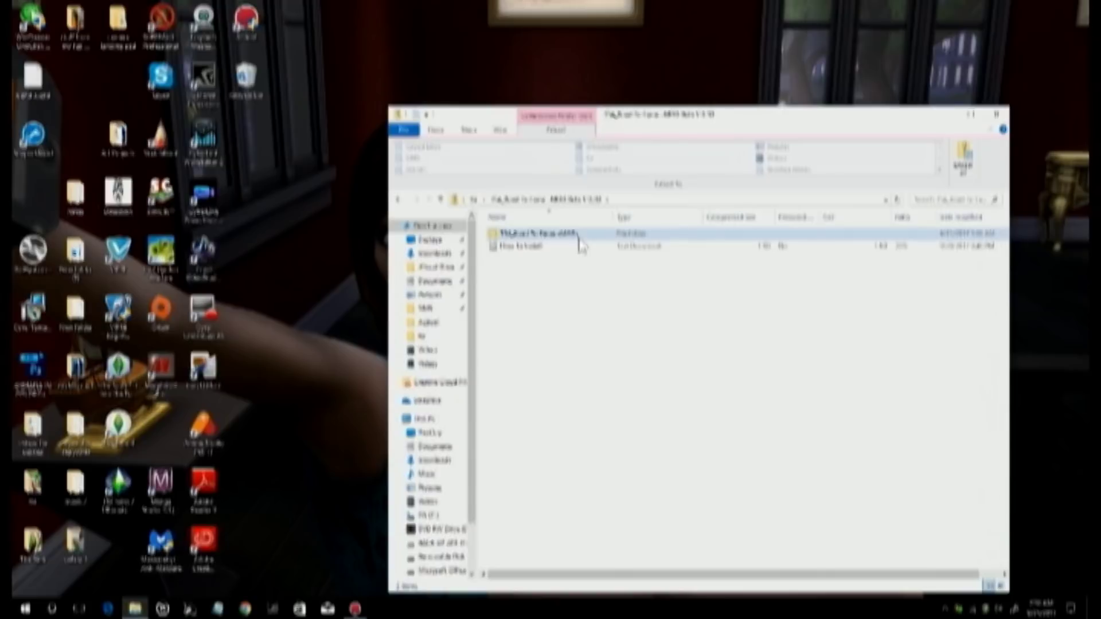
right_click(581, 243)
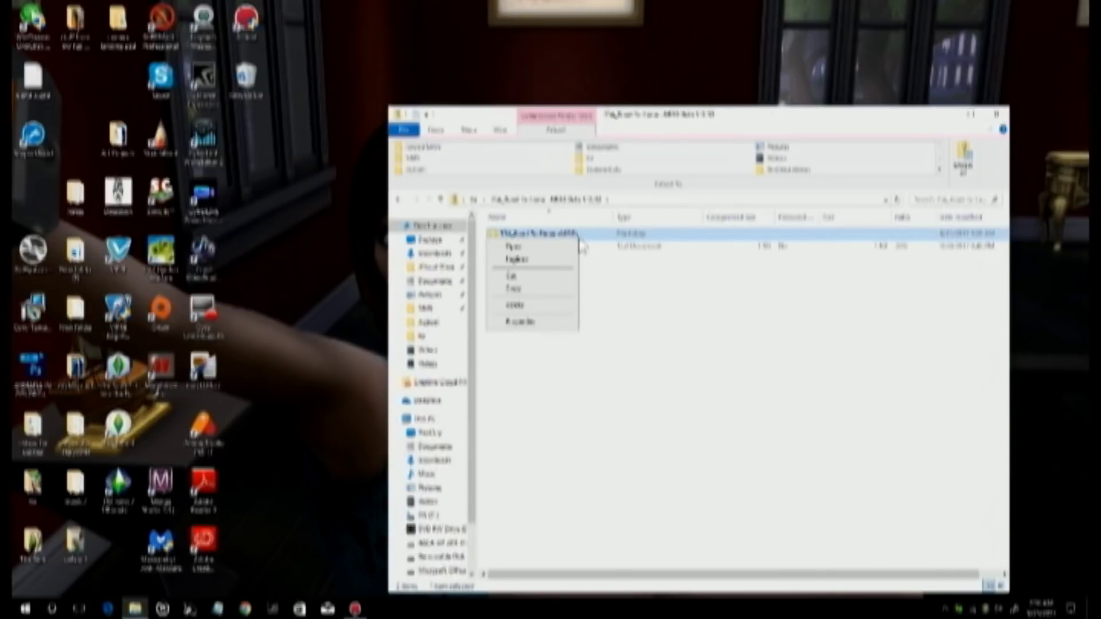
left_click(549, 278)
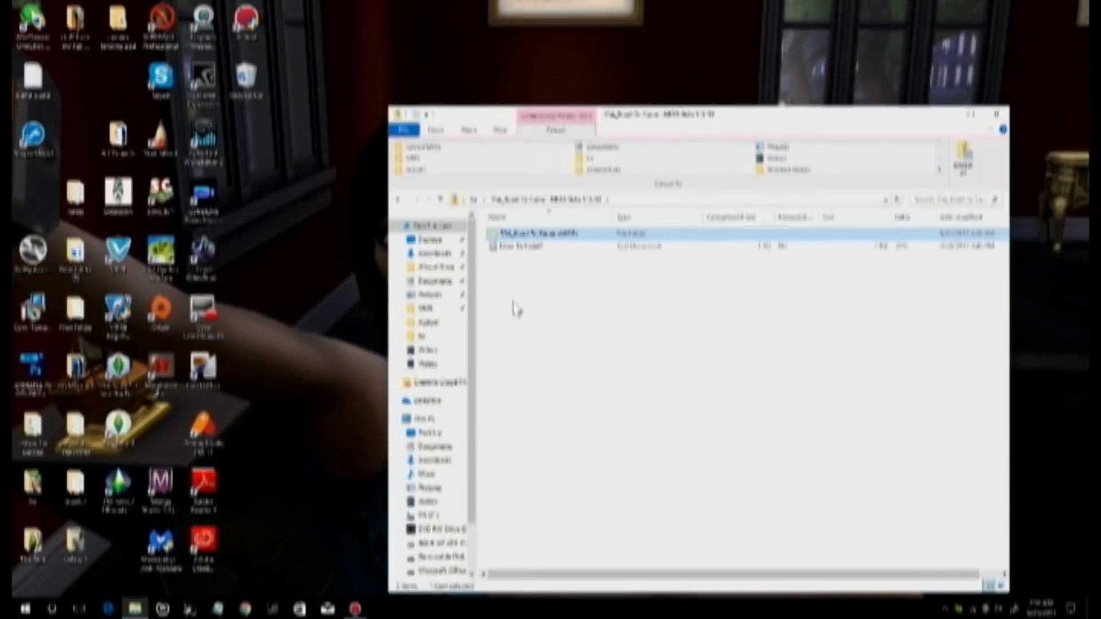
- Open a new File Explorer window at This PC and enter Documents
left_click(21, 612)
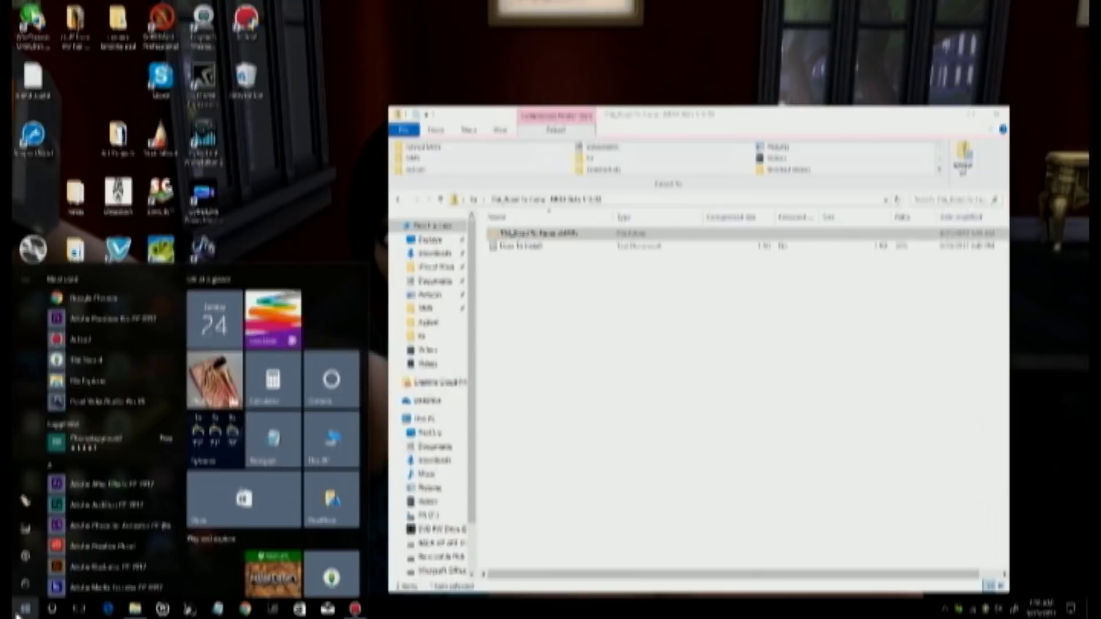
left_click(315, 432)
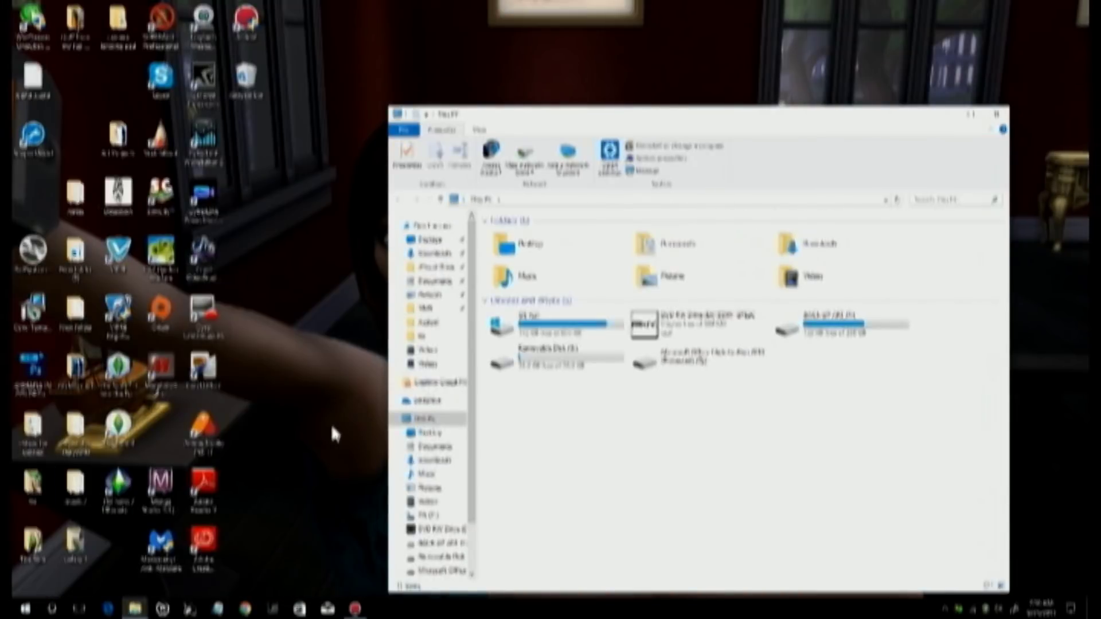
double_click(669, 241)
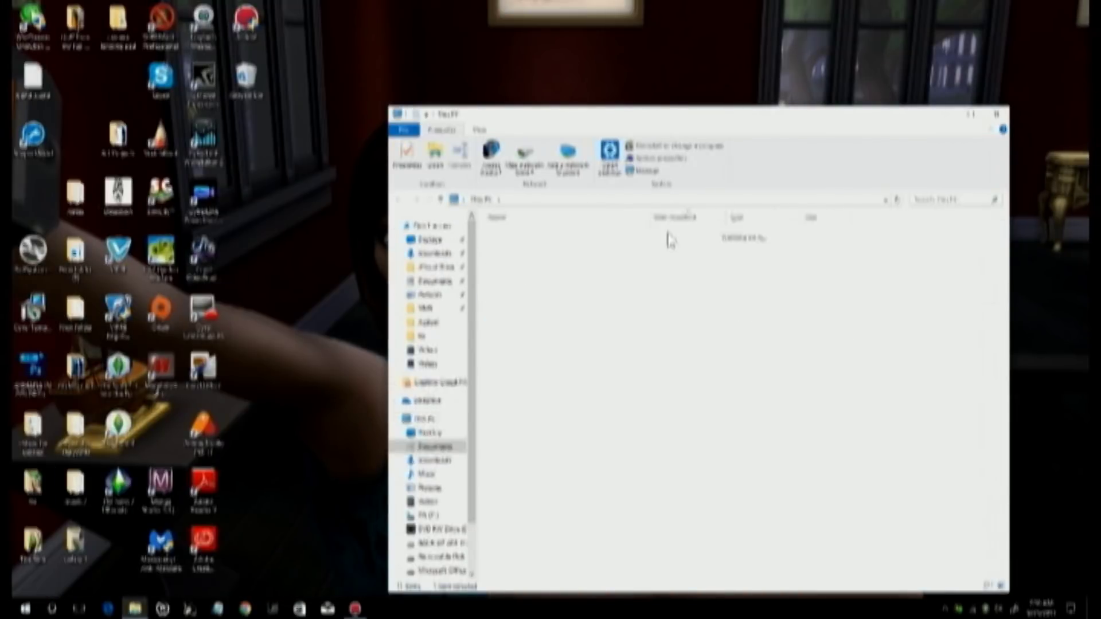
- Go into Electronic Arts and open The Sims 4 folder
scroll(660, 338, "down", 5)
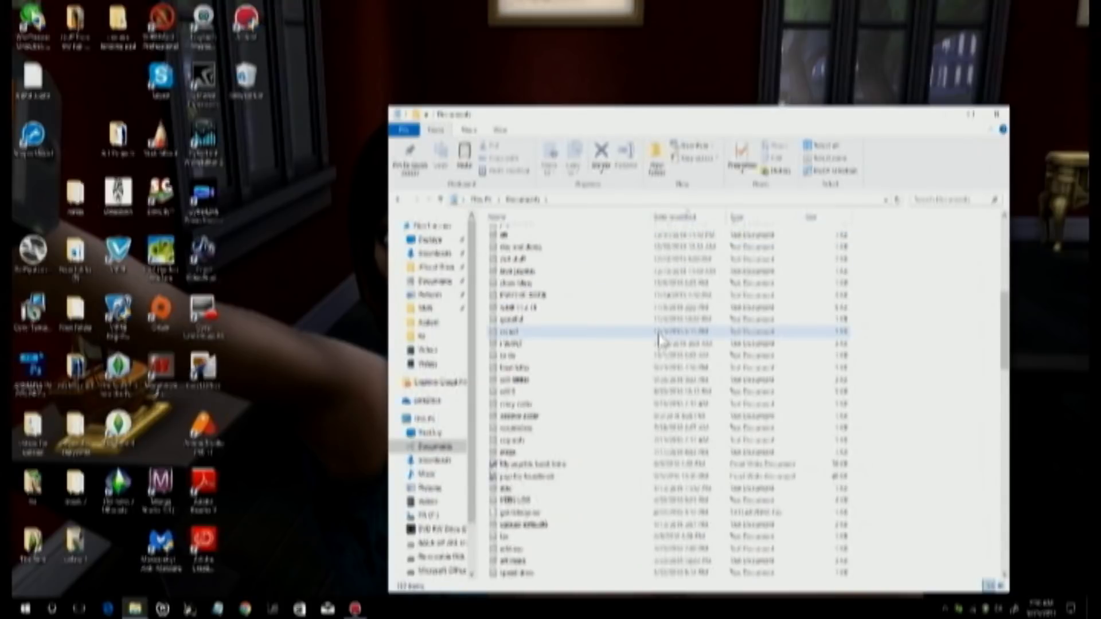
scroll(660, 338, "down", 10)
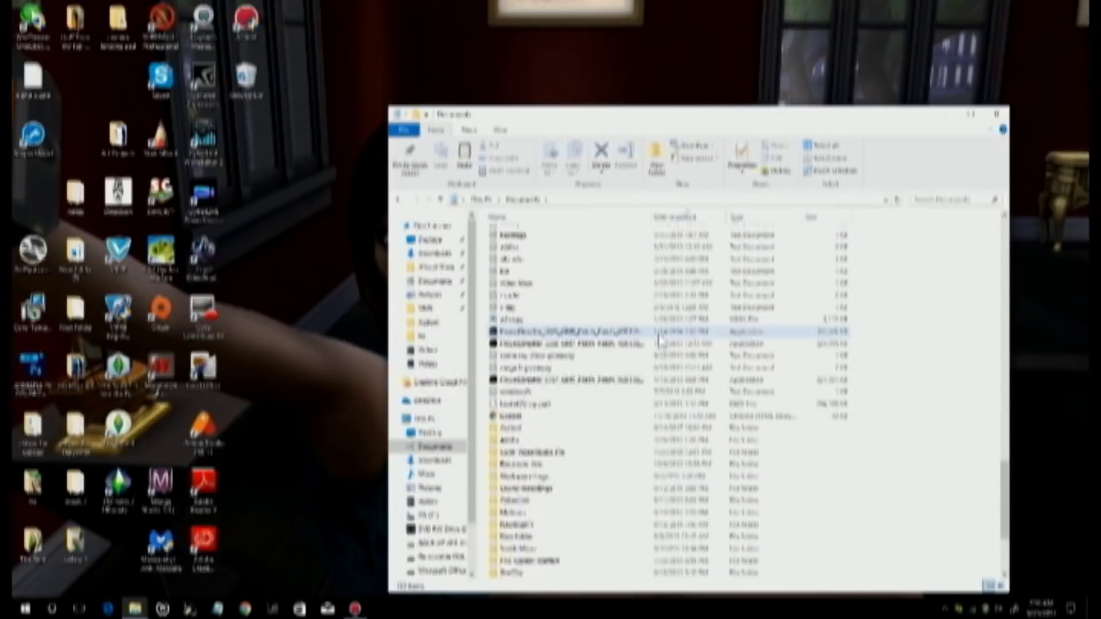
scroll(659, 339, "down", 3)
double_click(613, 358)
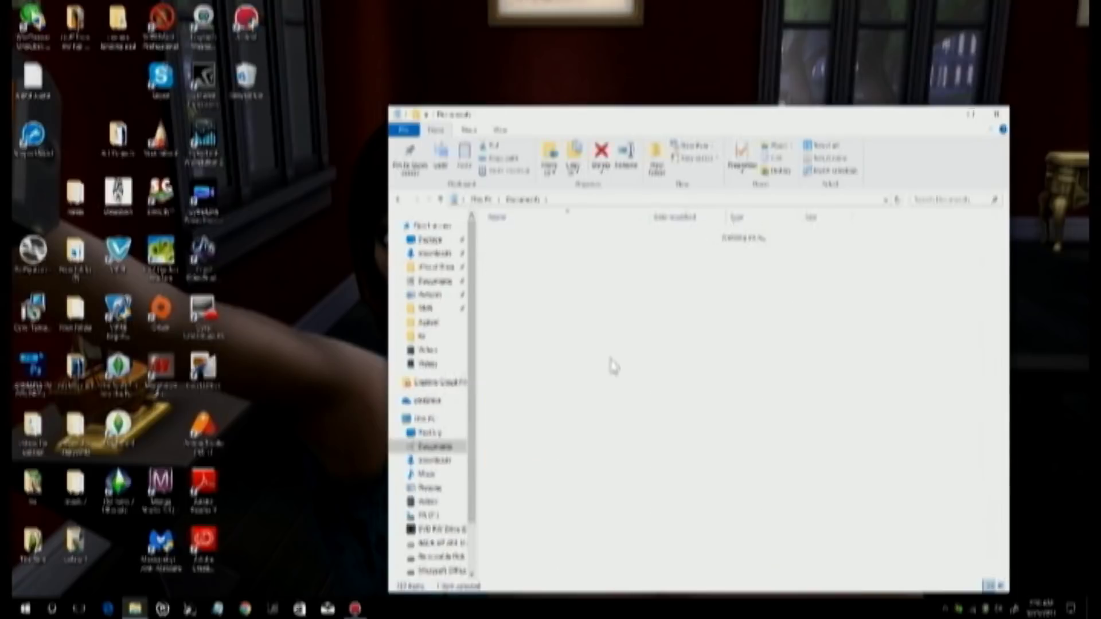
left_click(571, 247)
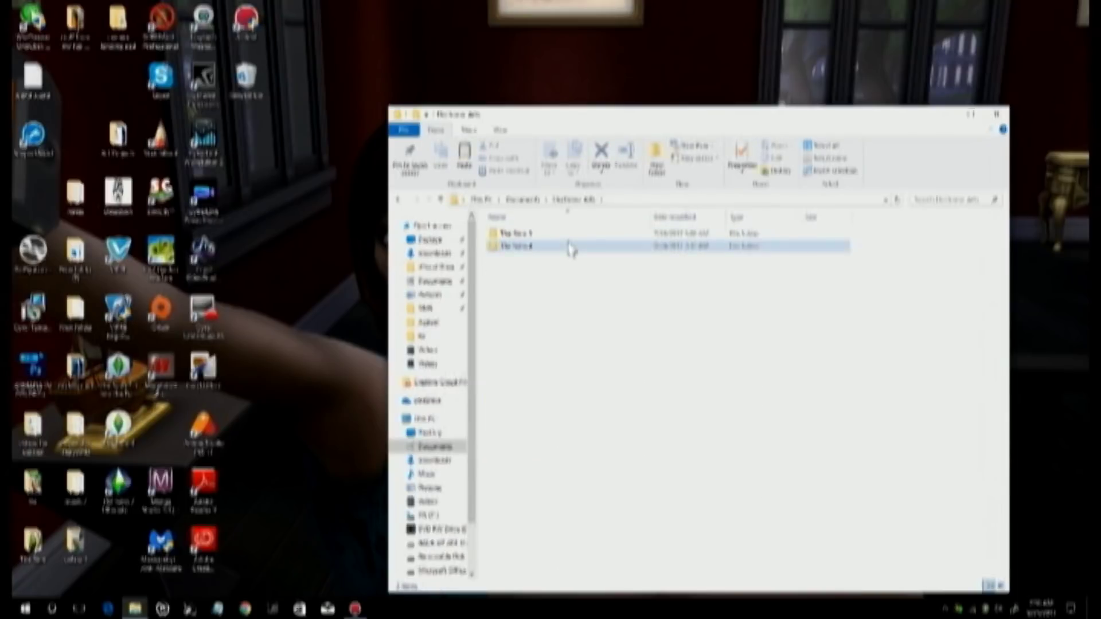
double_click(571, 247)
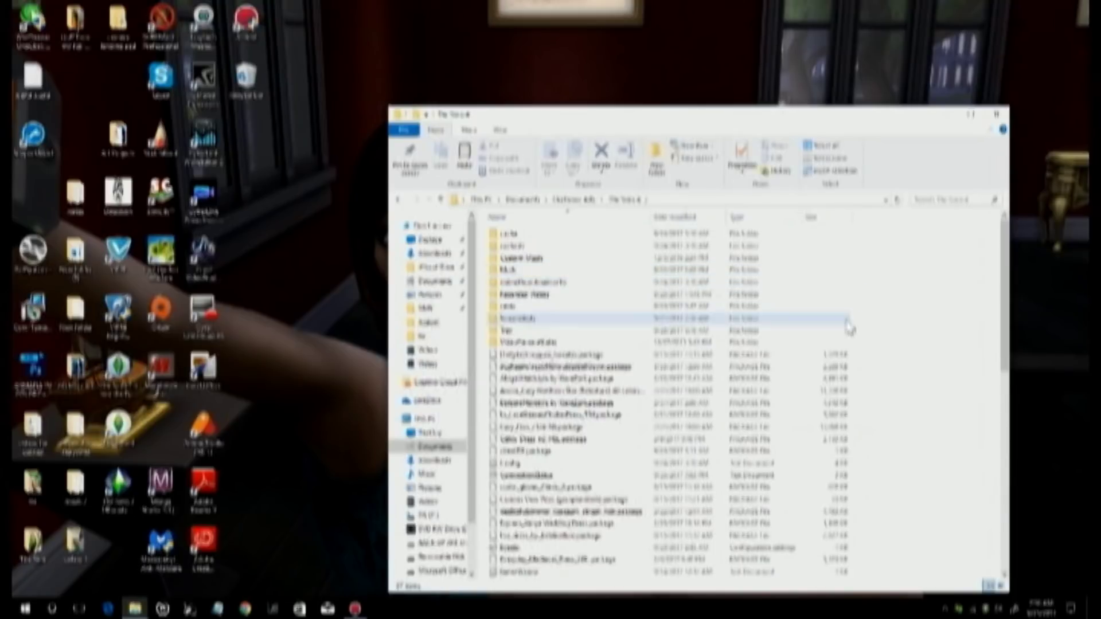
right_click(916, 395)
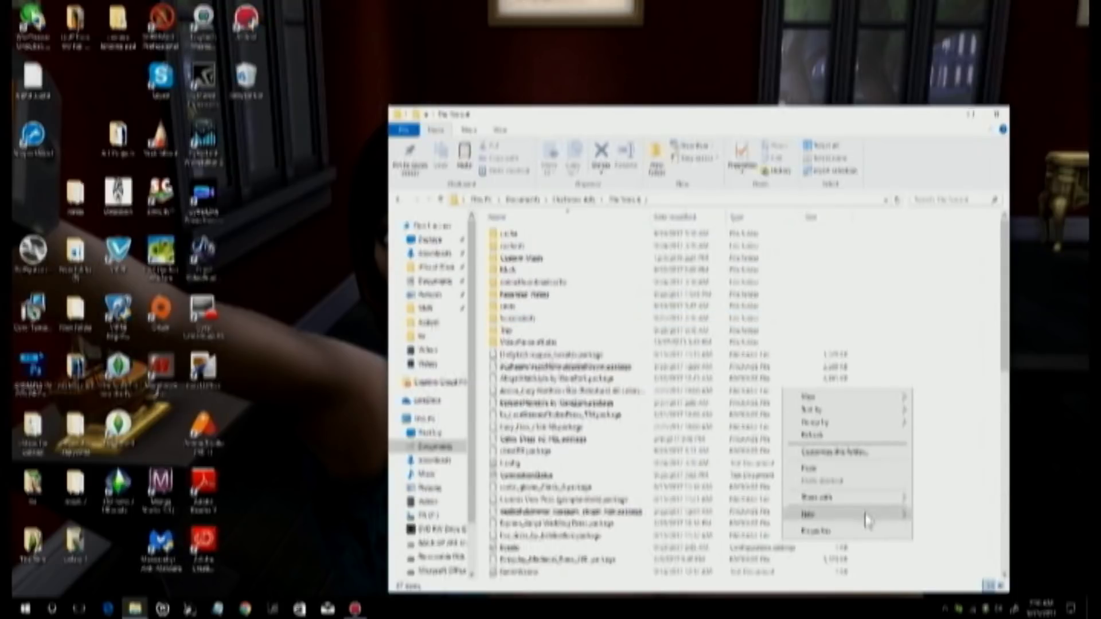
mouse_move(868, 520)
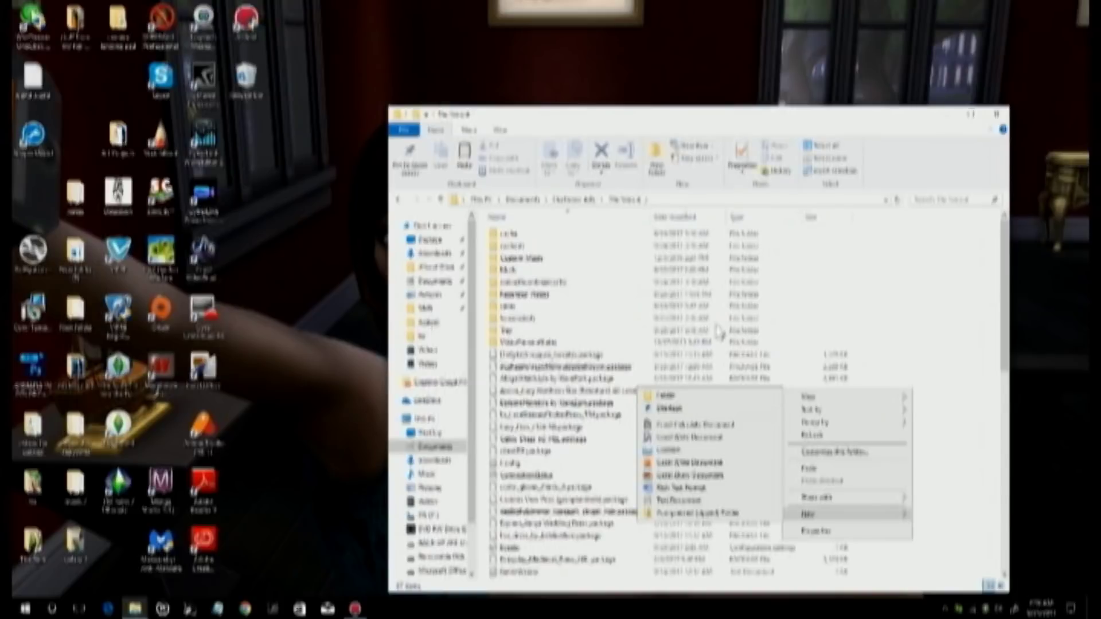
left_click(915, 281)
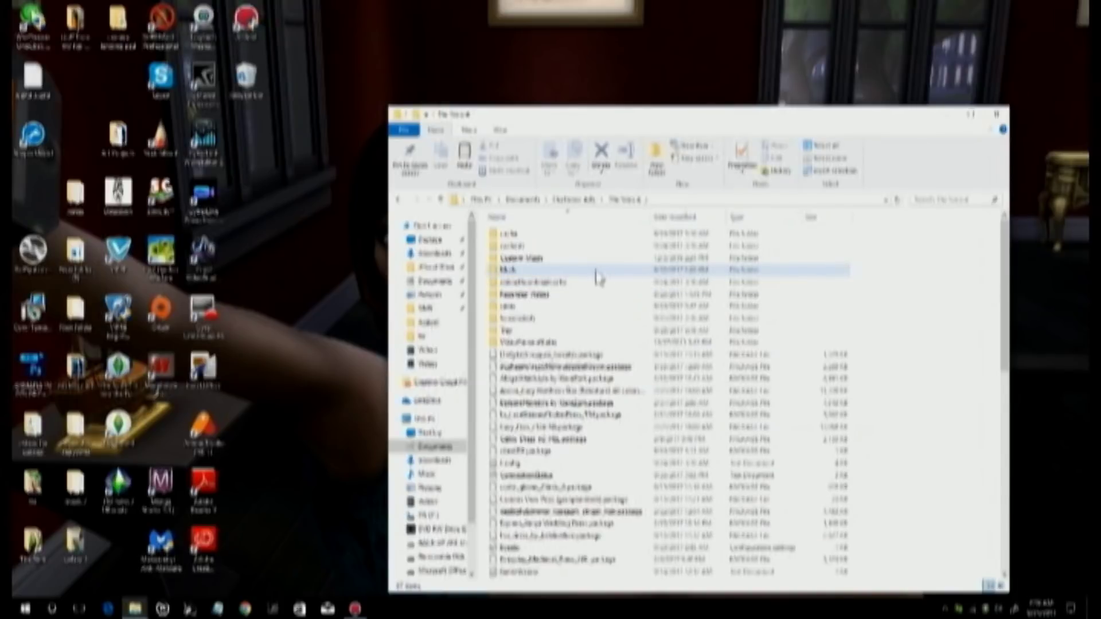
left_click(557, 274)
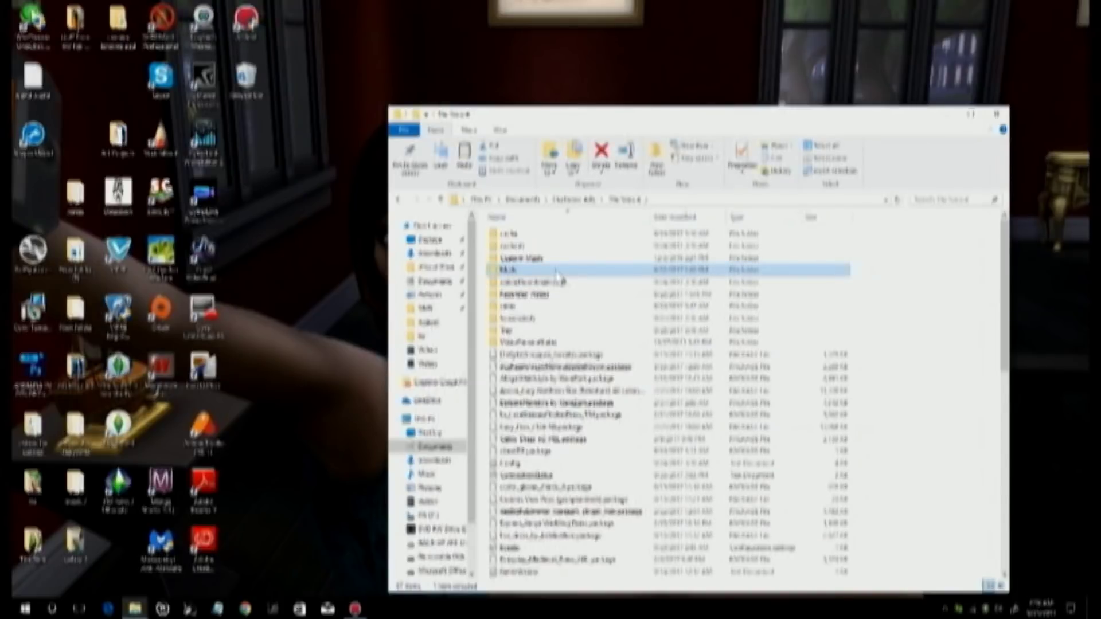
- Open the Mods folder and paste the Road to Fame mod folder into it
right_click(556, 274)
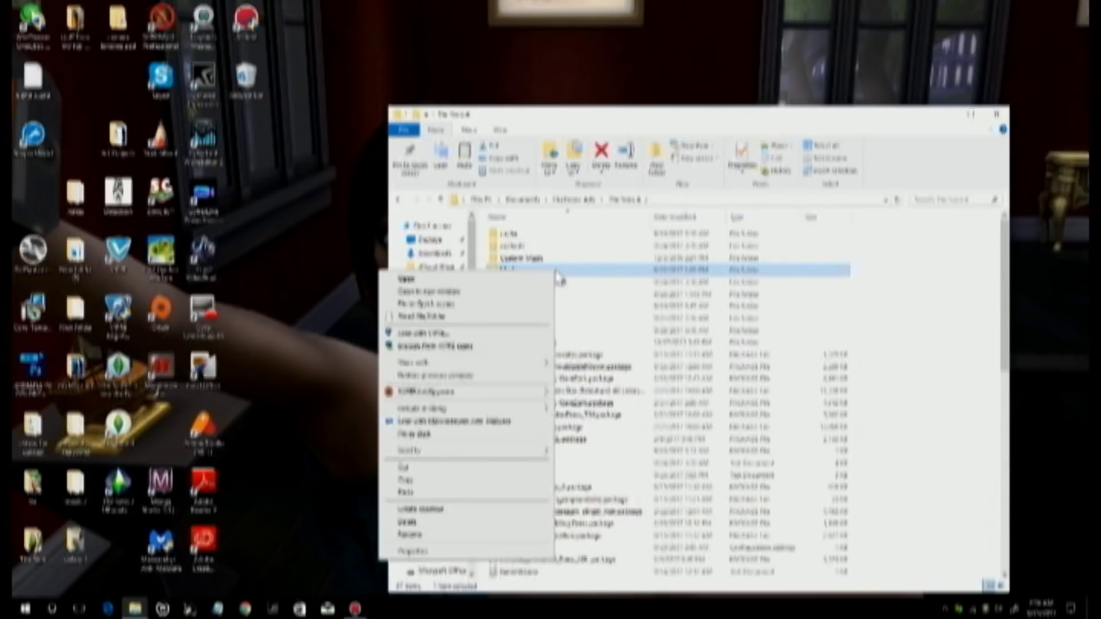
left_click(534, 279)
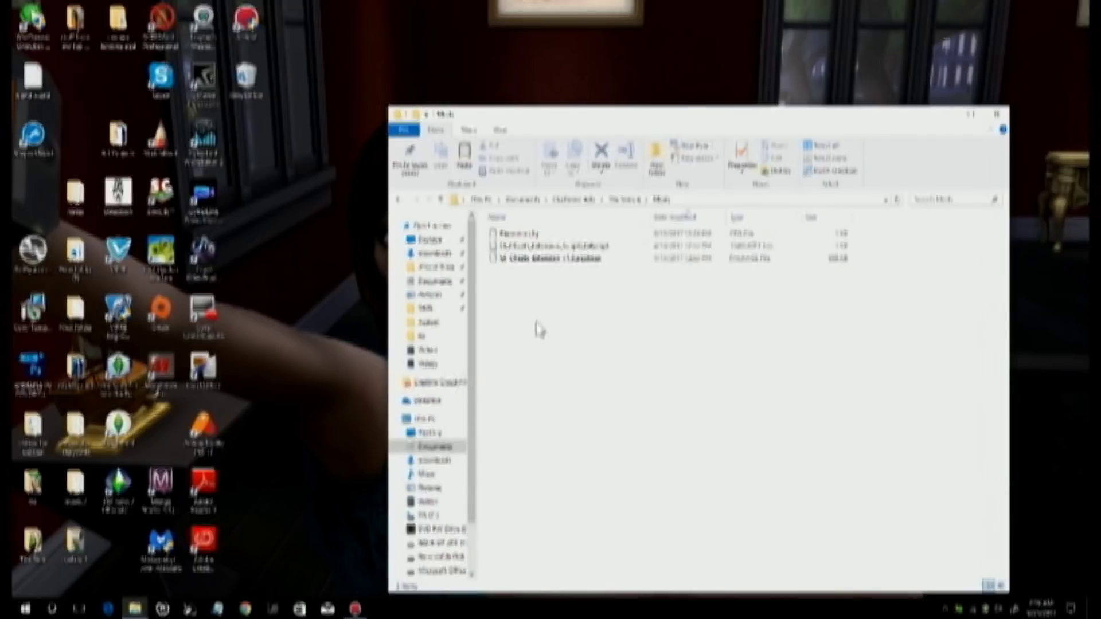
right_click(680, 373)
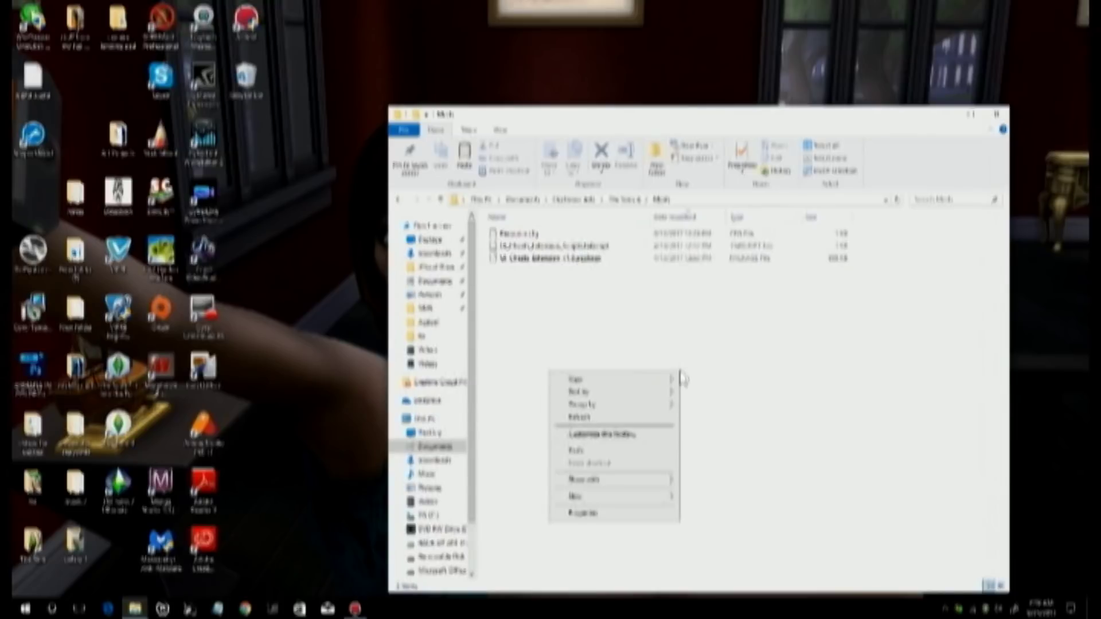
left_click(615, 451)
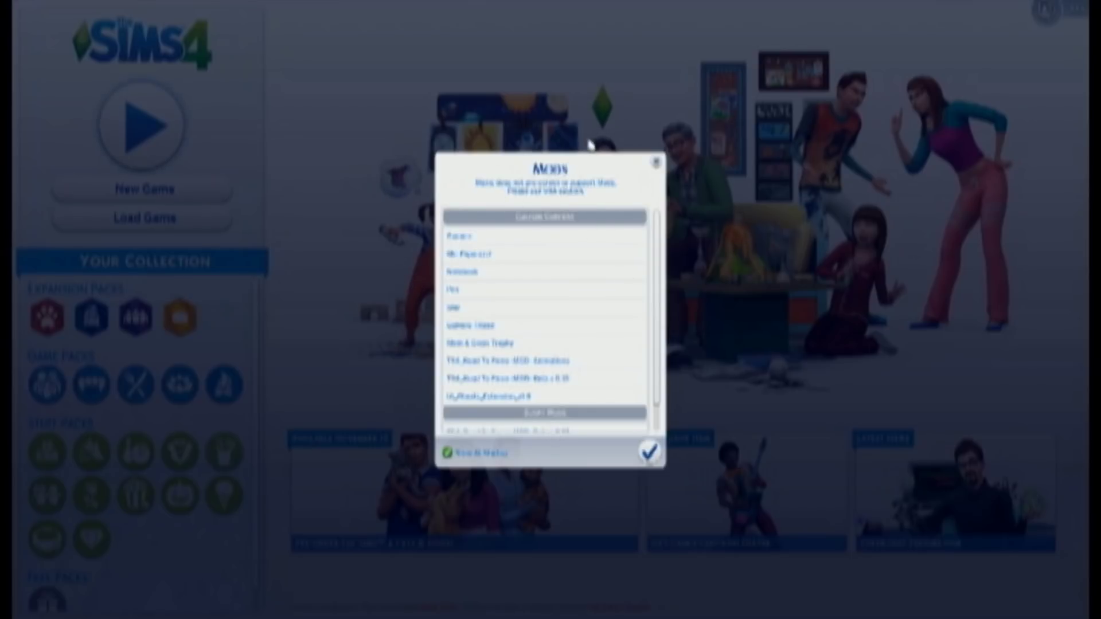
- Check the Road To Fame entries in the mods notice, accept it, and open the game's Menu
scroll(526, 283, "down", 1)
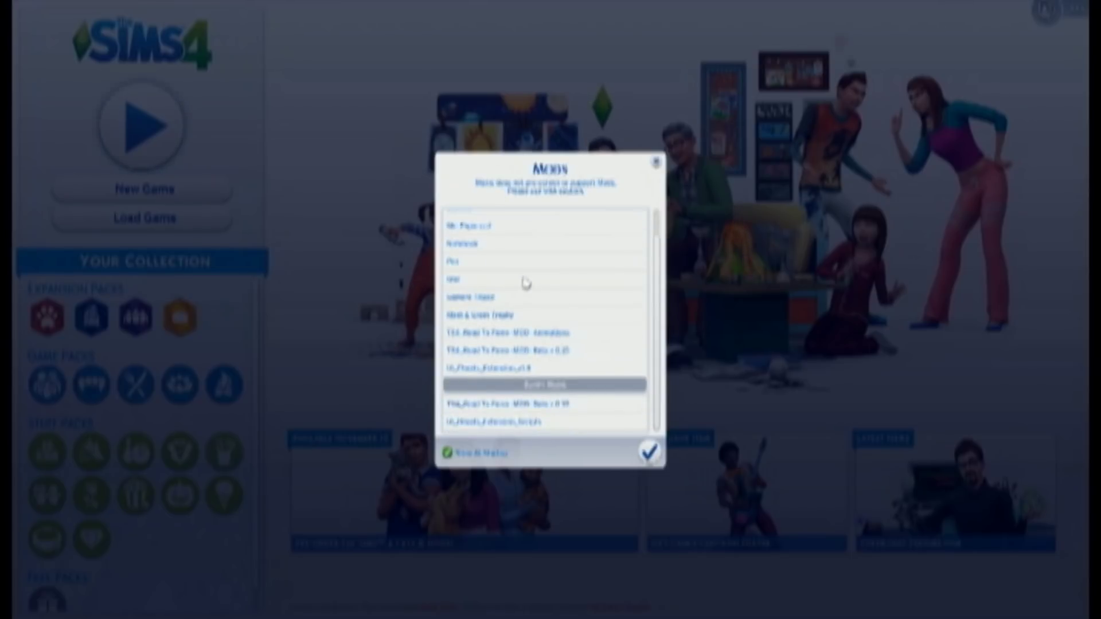
scroll(526, 283, "up", 1)
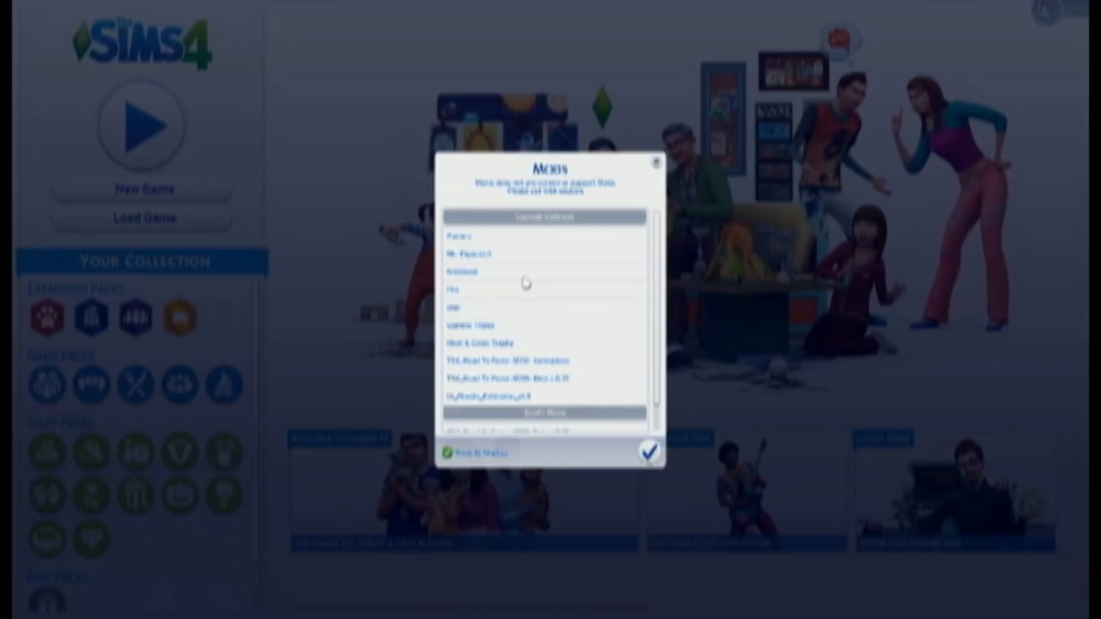
left_click(650, 453)
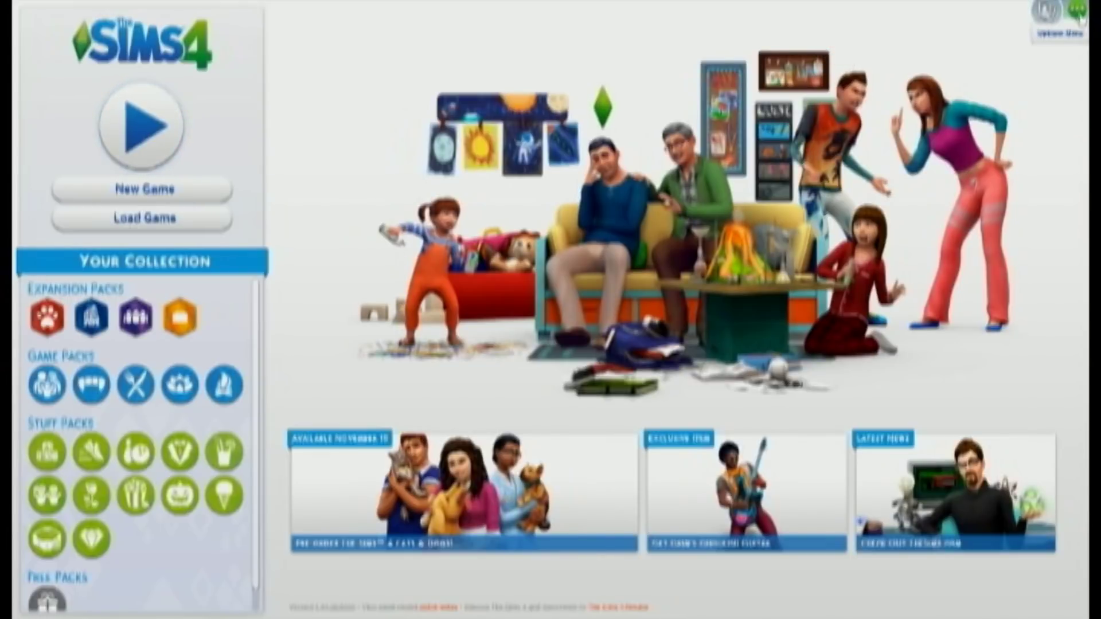
left_click(1080, 12)
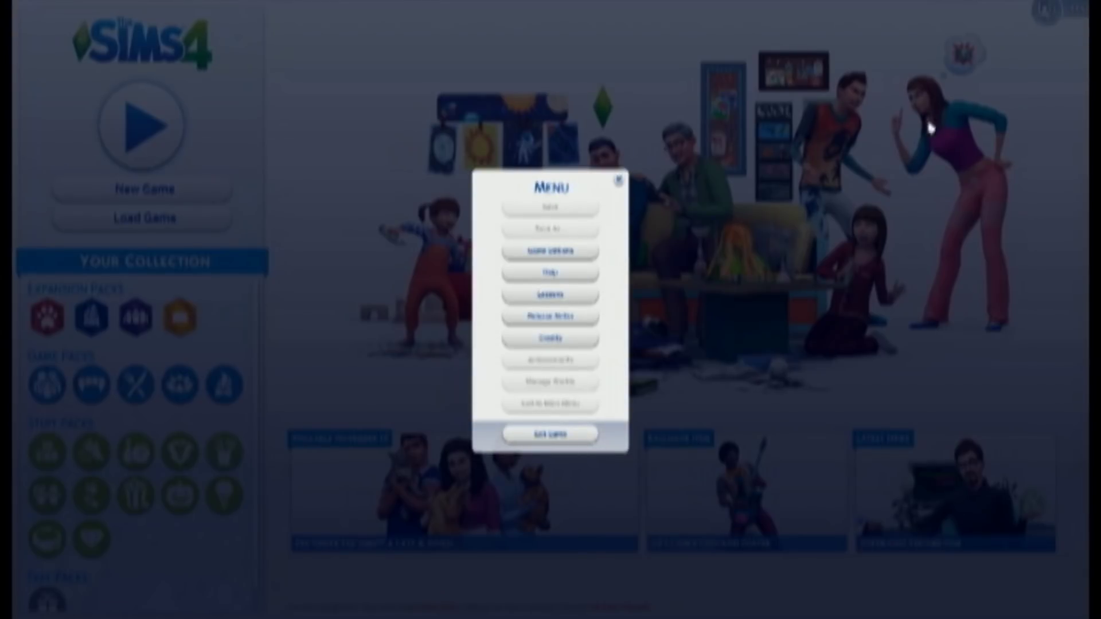
left_click(536, 253)
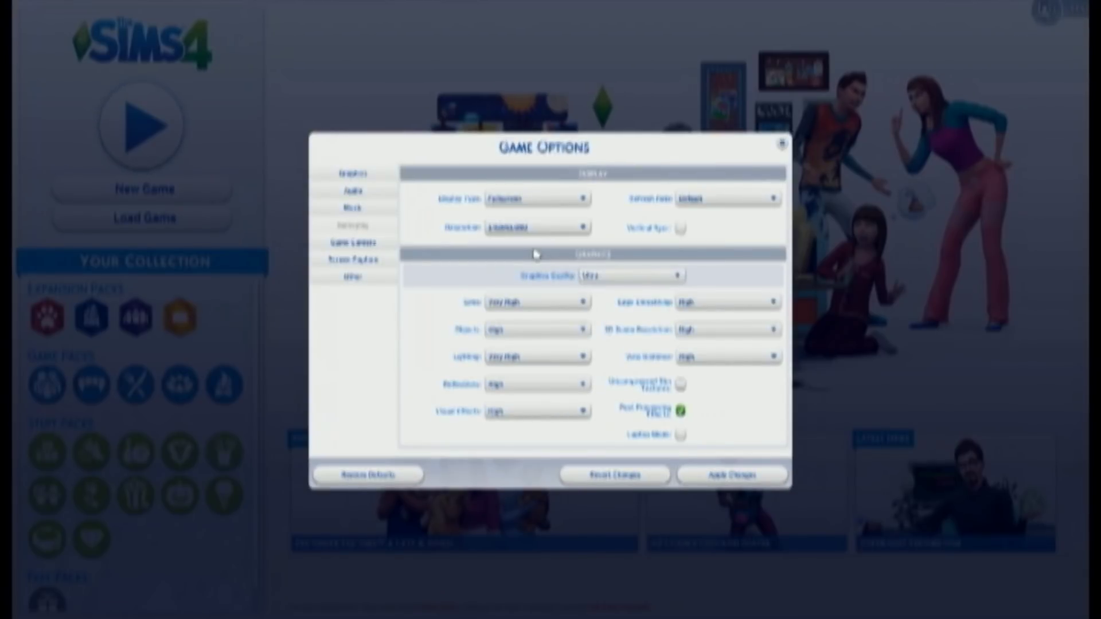
left_click(355, 281)
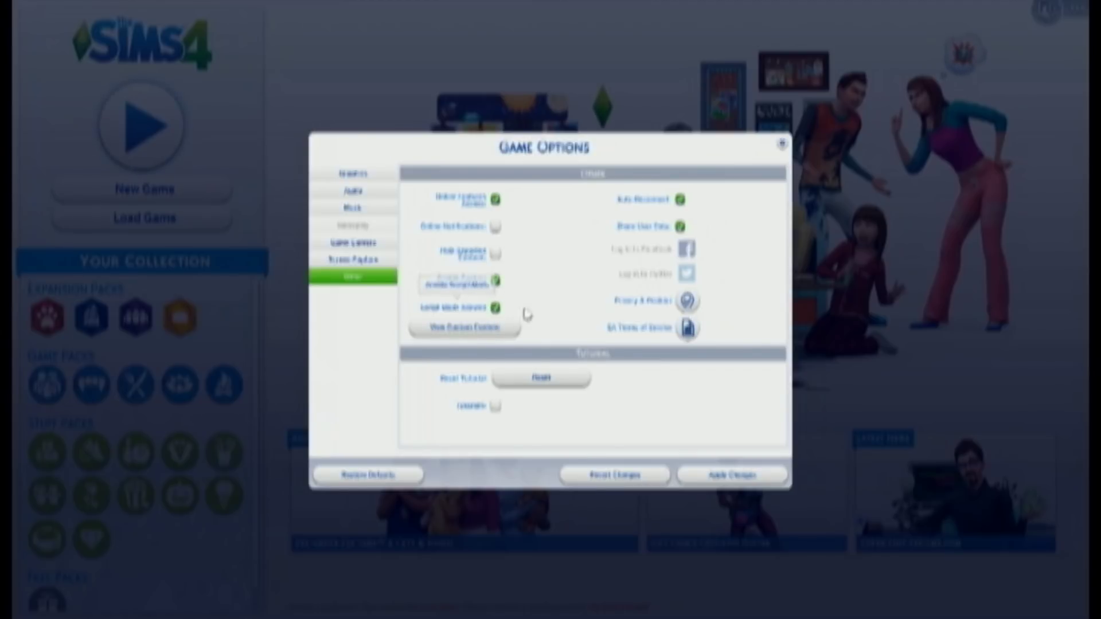
left_click(782, 145)
left_click(537, 431)
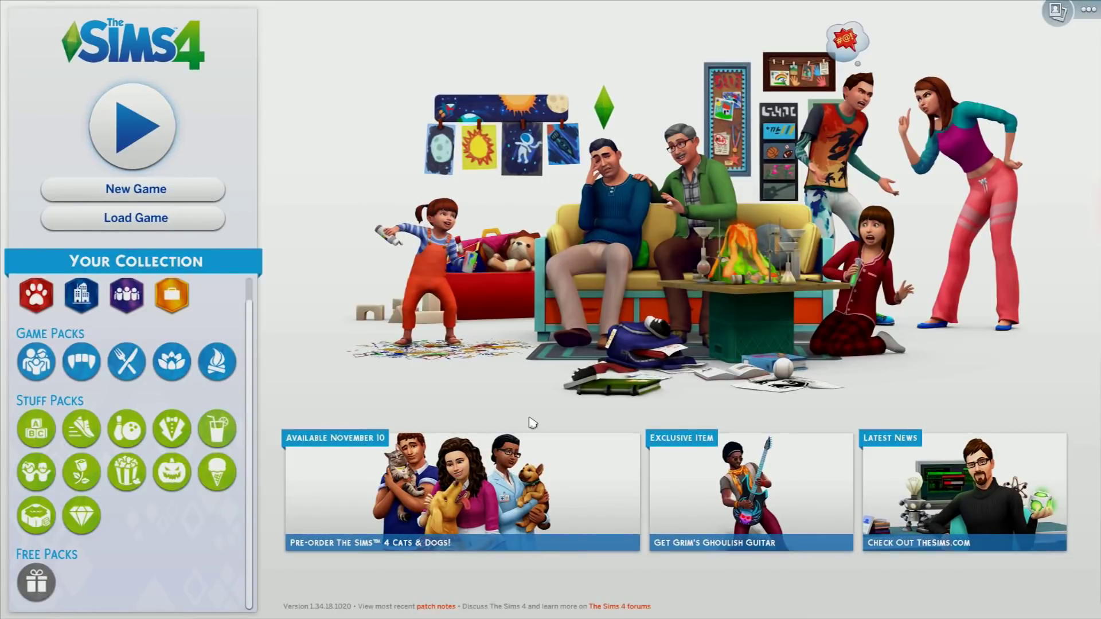